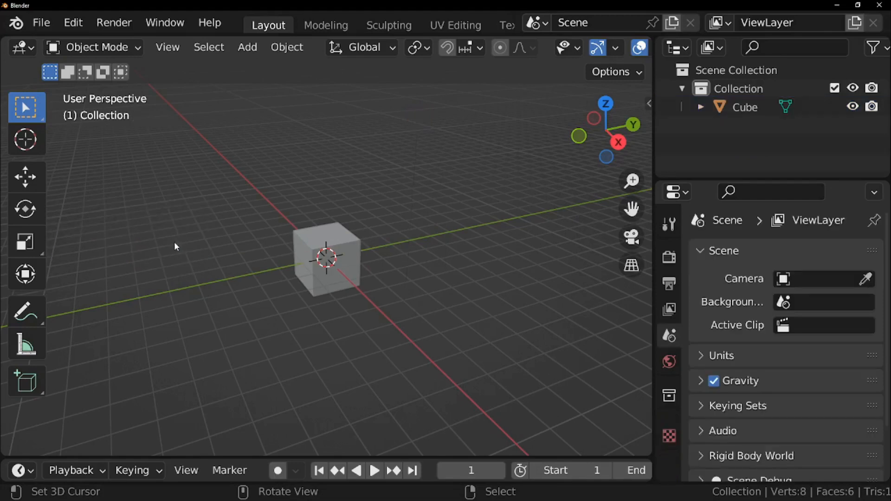
# Enable Developer Extras in the interface preferences and close the preferences window
pyautogui.click(72, 23)
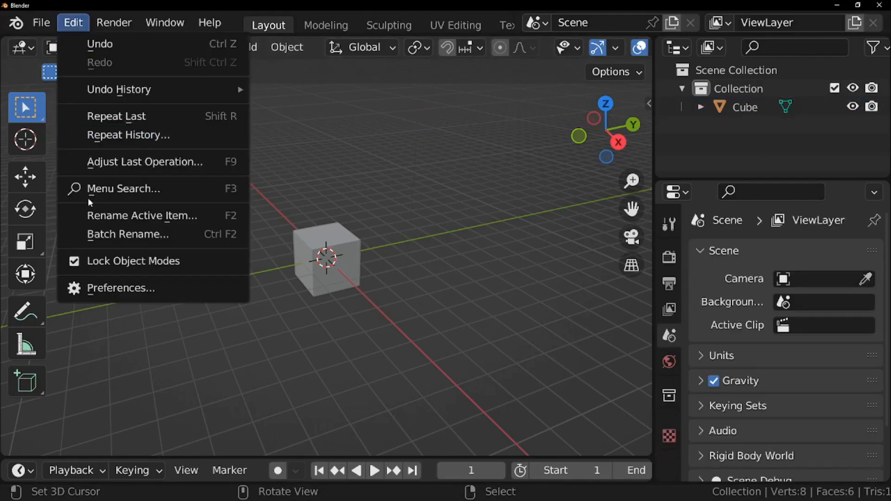
pyautogui.click(102, 291)
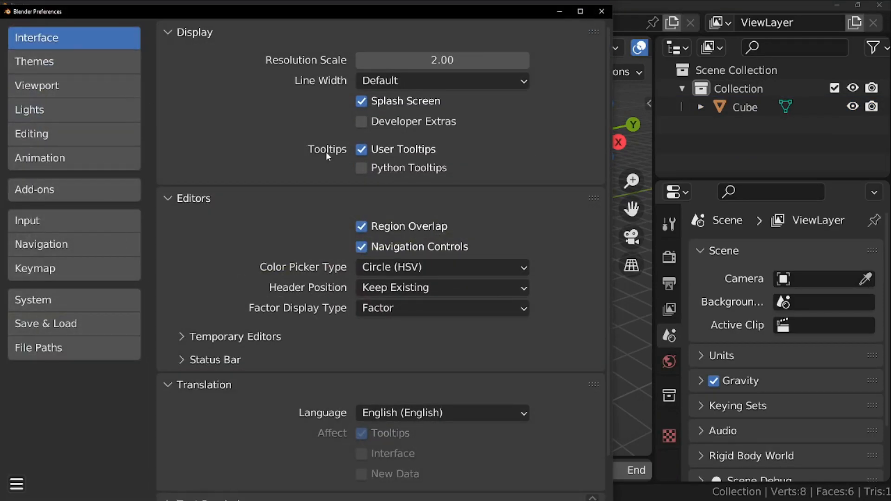
pyautogui.click(367, 122)
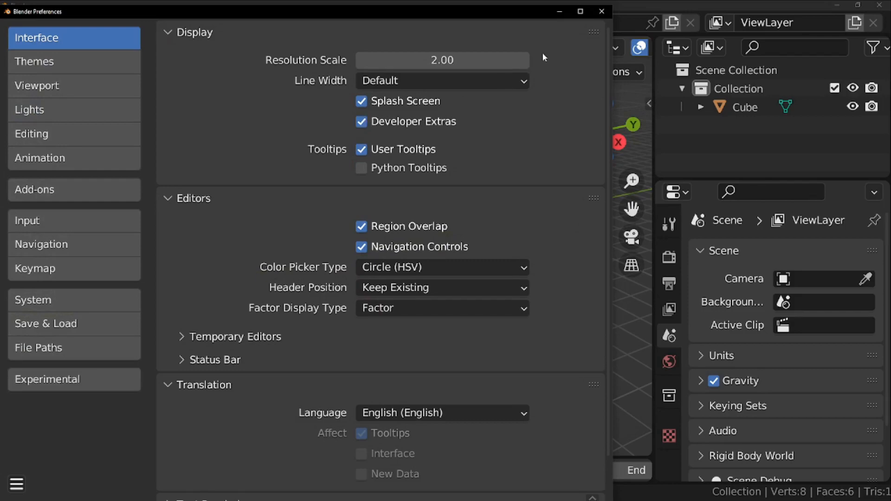
pyautogui.click(601, 12)
# Put the cube in Edit Mode and turn on the Indices overlay for its mesh elements
pyautogui.click(344, 273)
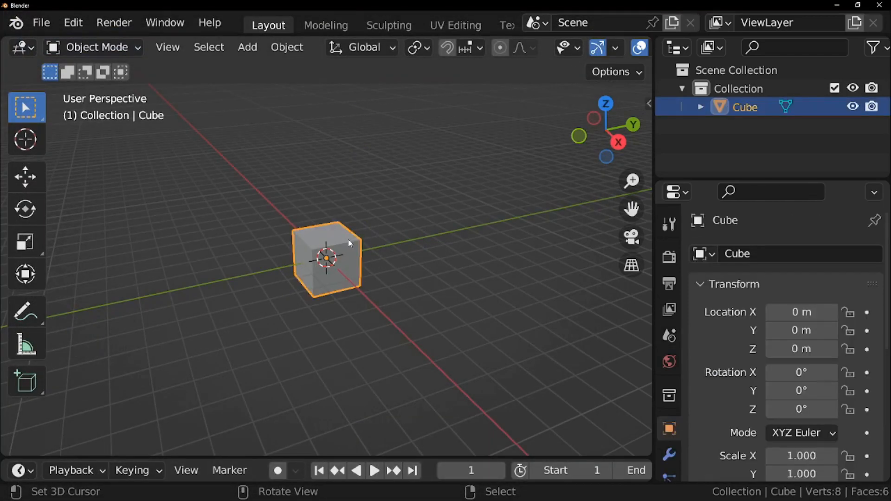
pyautogui.scroll(4, 344, 333)
pyautogui.press('Tab')
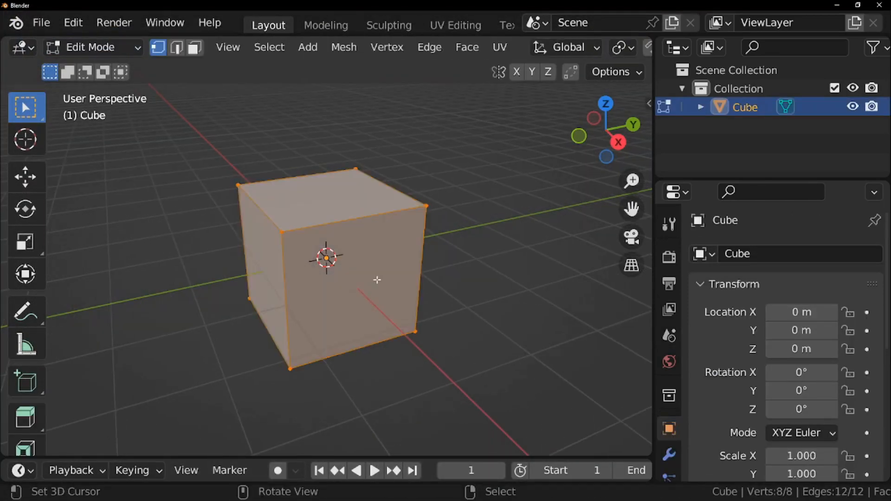
pyautogui.scroll(-5, 609, 55)
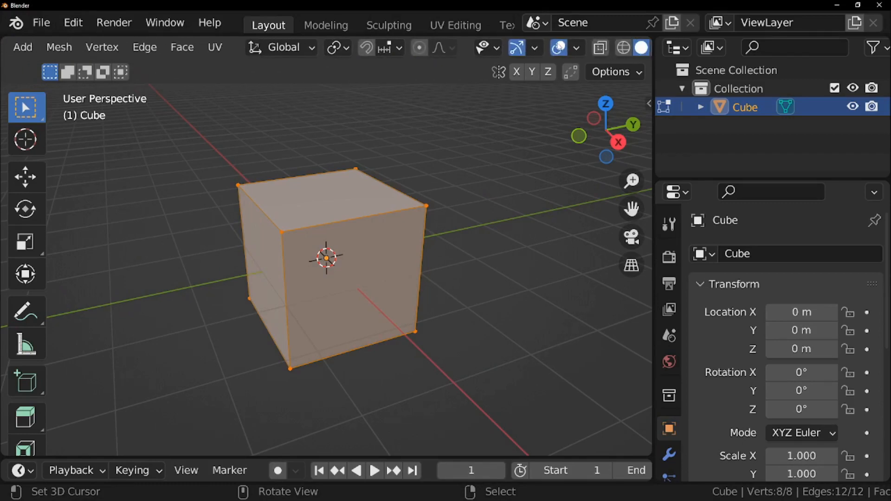
pyautogui.click(577, 47)
pyautogui.scroll(-4, 509, 330)
pyautogui.scroll(-4, 508, 328)
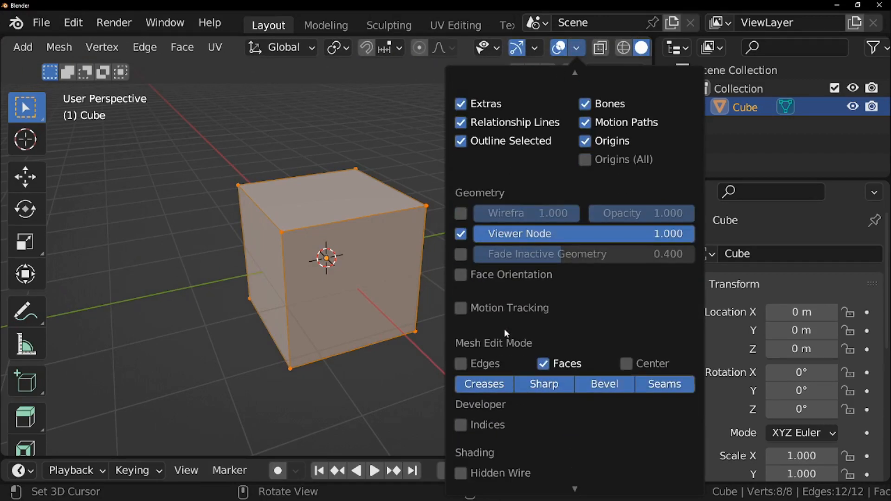
pyautogui.click(461, 426)
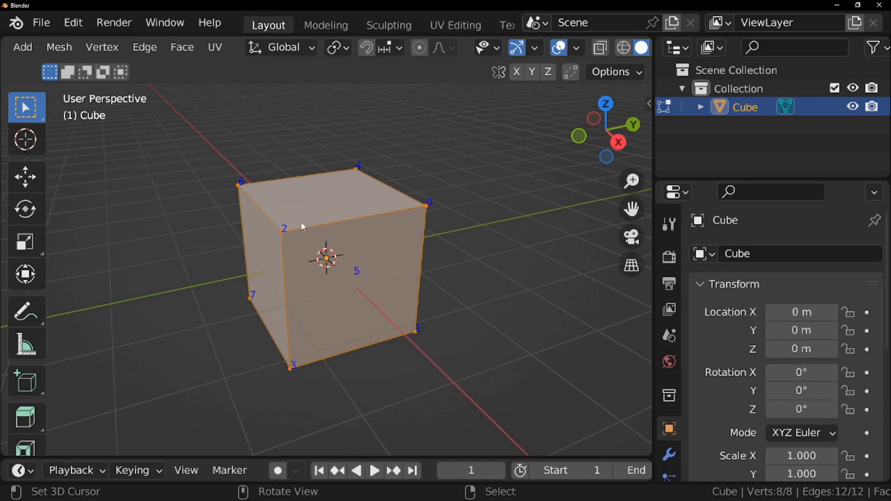
# Return to Object Mode and duplicate the cube, locking Z and placing the copy about 2.27 m along X and 2.29 m along Y
pyautogui.press('Tab')
pyautogui.moveTo(329, 239); pyautogui.dragTo(301, 260, button='middle')
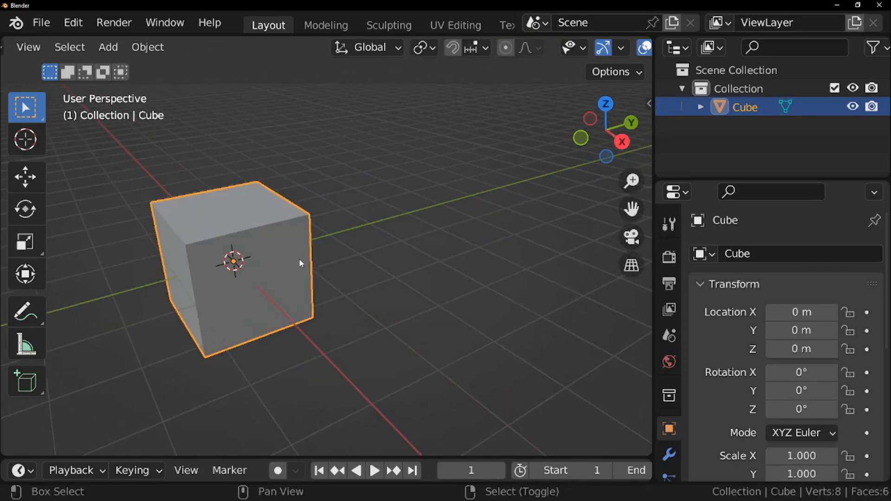
pyautogui.hotkey('shift', 'd')
pyautogui.hotkey('shift', 'z')
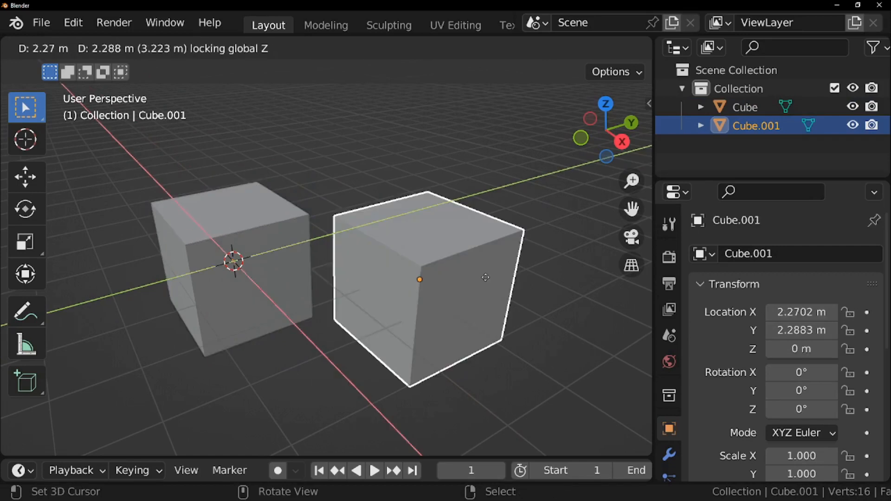
pyautogui.click(485, 277)
# Enter Edit Mode with both cubes selected and move the duplicate's top vertex 4 upward into a peak
pyautogui.keyDown('shift'); pyautogui.click(272, 265); pyautogui.keyUp('shift')
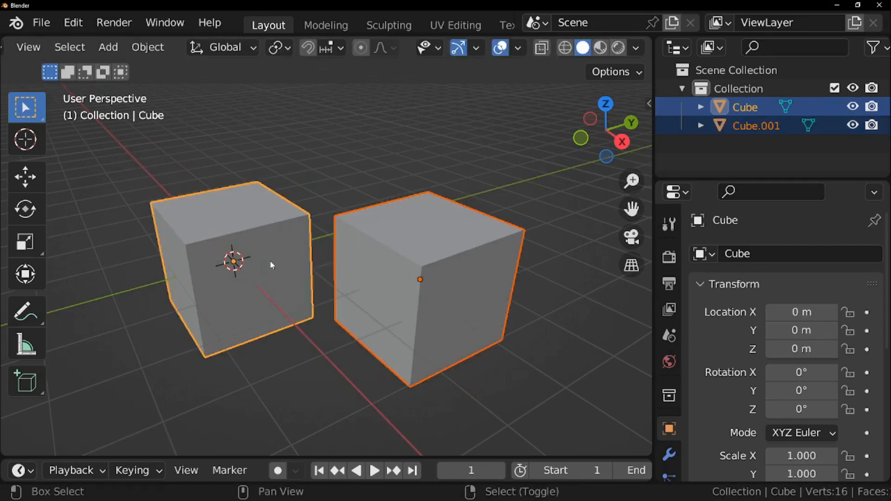
pyautogui.press('Tab')
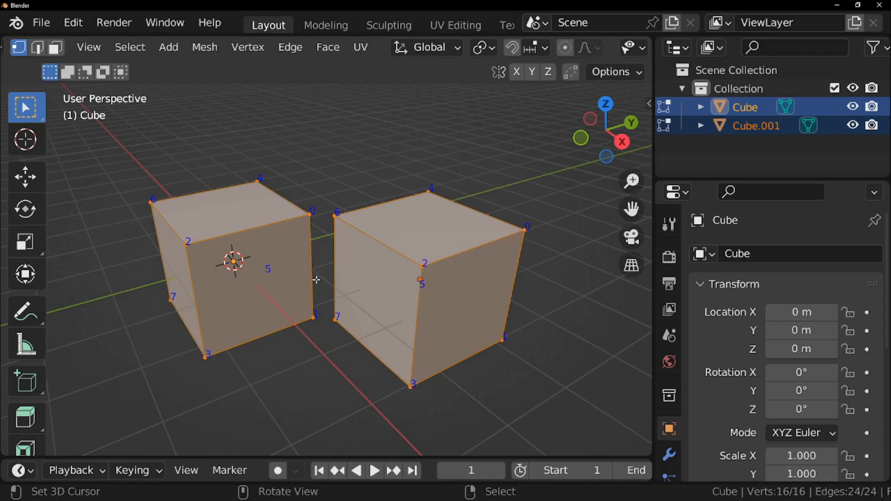
pyautogui.click(429, 190)
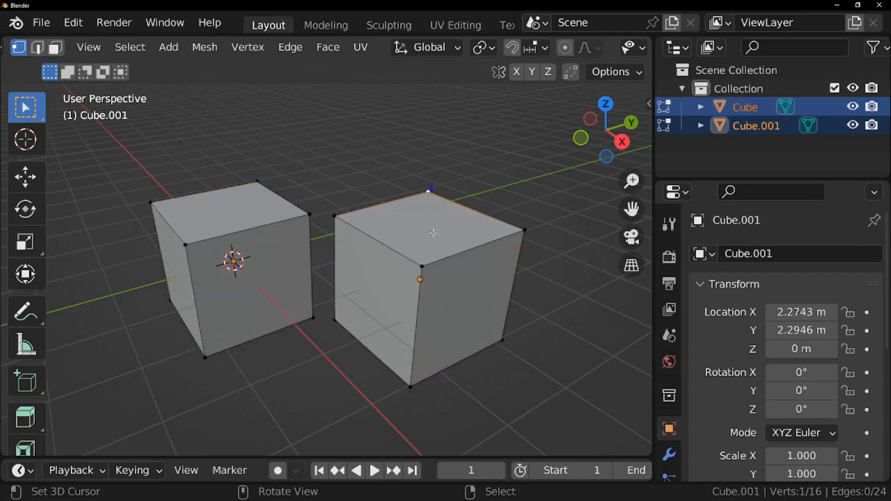
pyautogui.press('g')
pyautogui.click(441, 153)
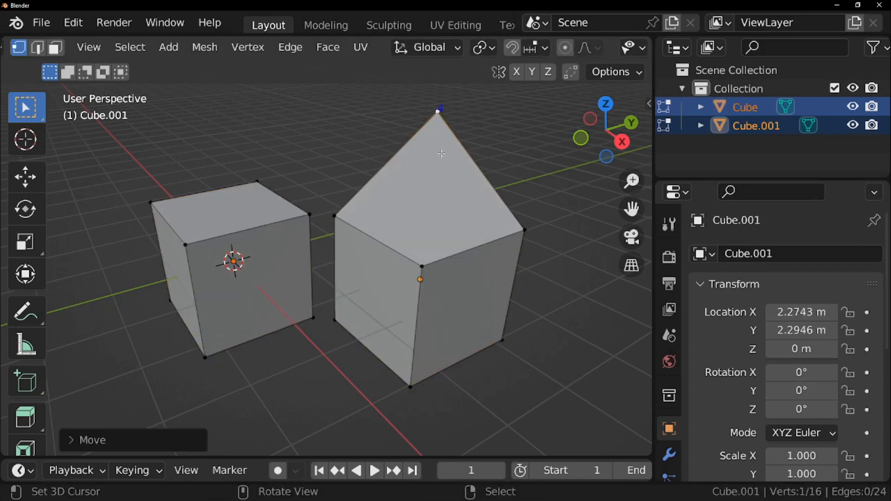
# Back in Object Mode, join the deformed cube onto the original cube as a shape key with Join as Shapes
pyautogui.press('Tab')
pyautogui.click(344, 248)
pyautogui.keyDown('shift'); pyautogui.click(301, 241); pyautogui.keyUp('shift')
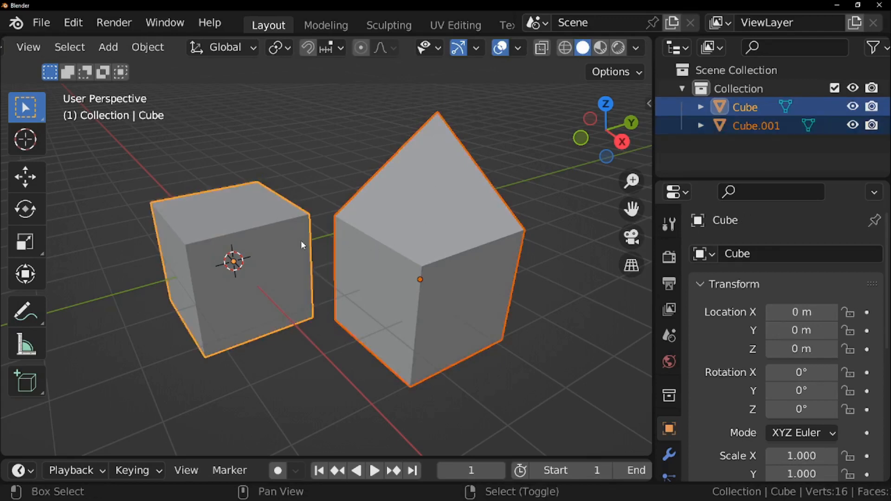
pyautogui.scroll(-4, 667, 369)
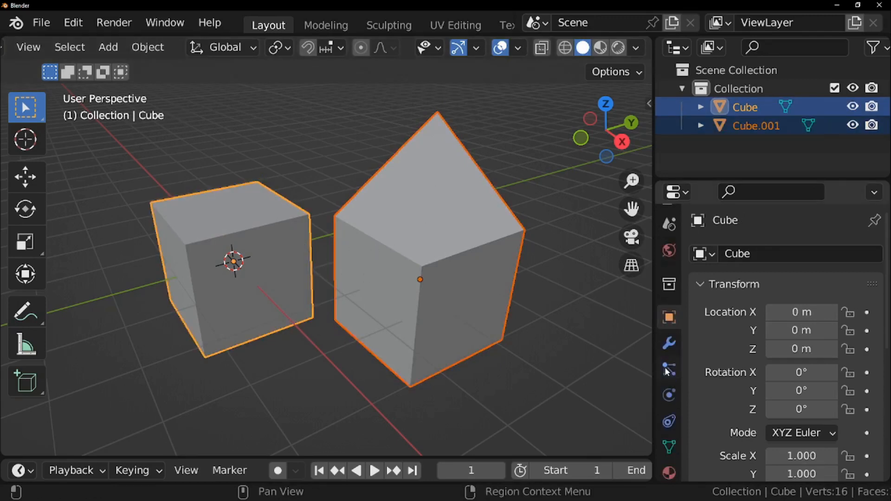
pyautogui.scroll(-2, 667, 369)
pyautogui.click(669, 401)
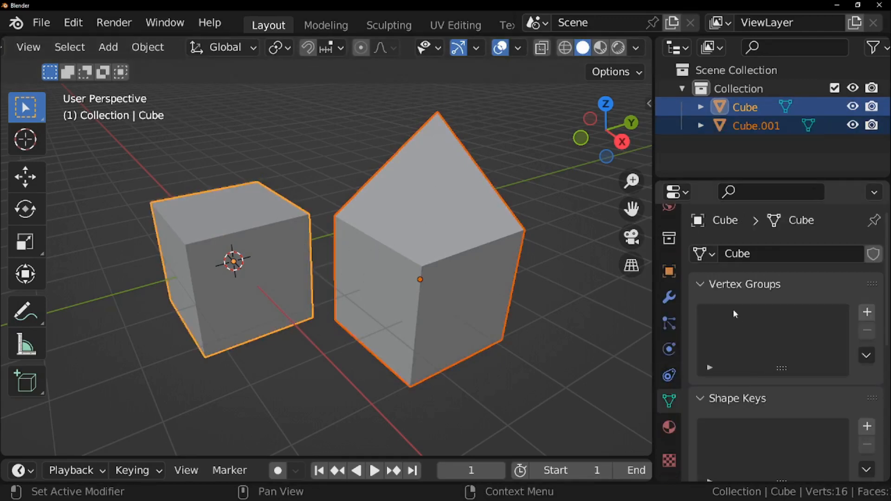
pyautogui.click(701, 285)
pyautogui.click(866, 380)
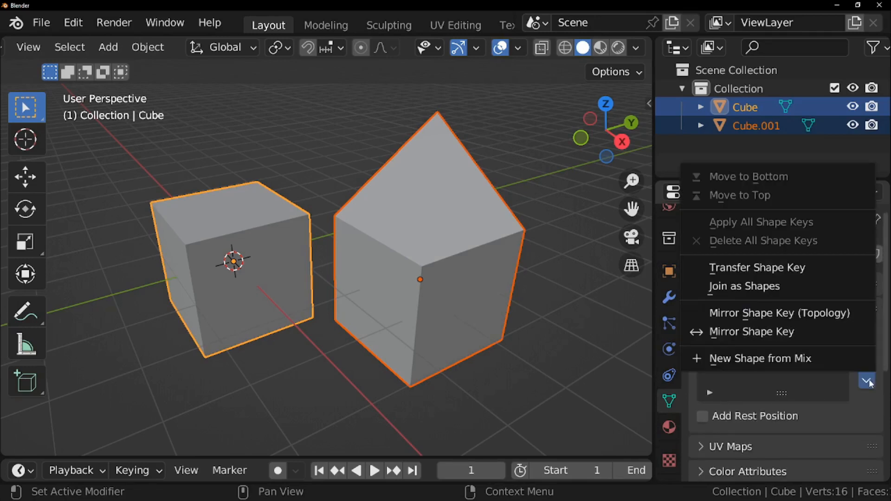
pyautogui.click(775, 292)
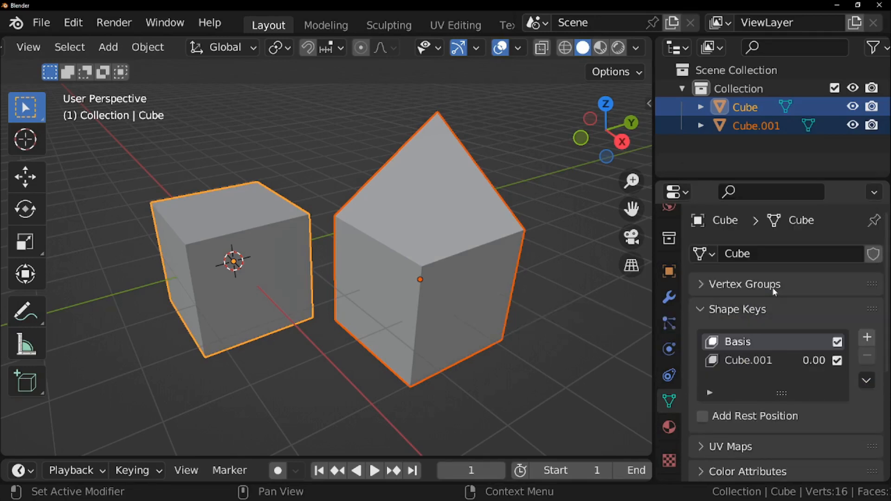
# Select only the original cube, test the Cube.001 shape key value, and remove both shape keys
pyautogui.click(311, 276)
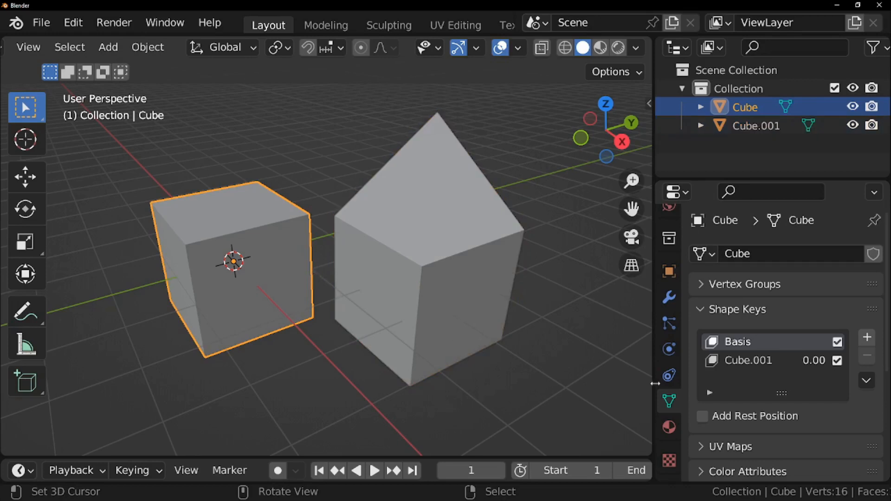
pyautogui.moveTo(797, 361)
pyautogui.mouseDown()
pyautogui.moveTo(849, 361)
pyautogui.moveTo(797, 361)
pyautogui.mouseUp()
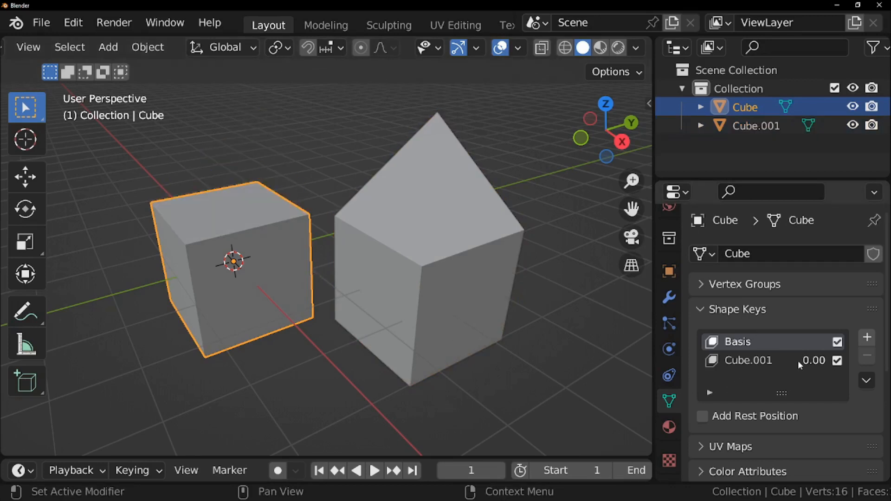
pyautogui.click(782, 361)
pyautogui.click(866, 356)
pyautogui.click(867, 356)
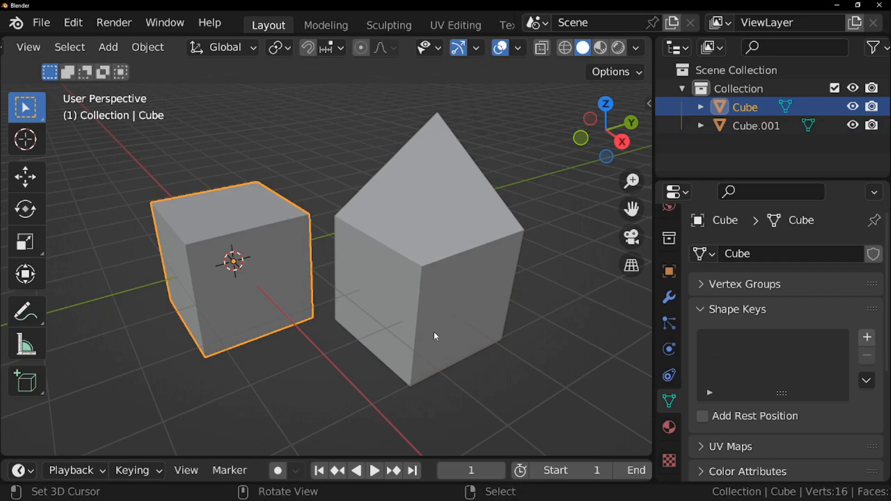
# Randomize the element order of the deformed cube's entire mesh with Sort Elements and return to Object Mode
pyautogui.click(415, 327)
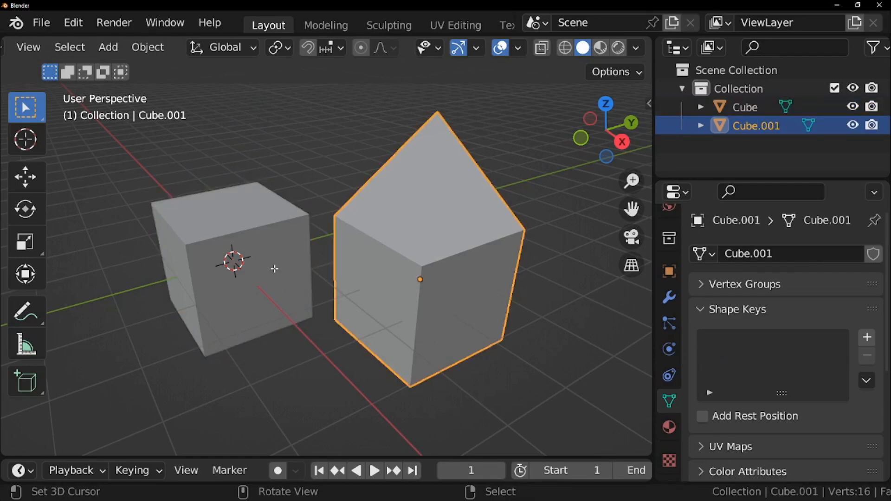
pyautogui.press('Tab')
pyautogui.press('a')
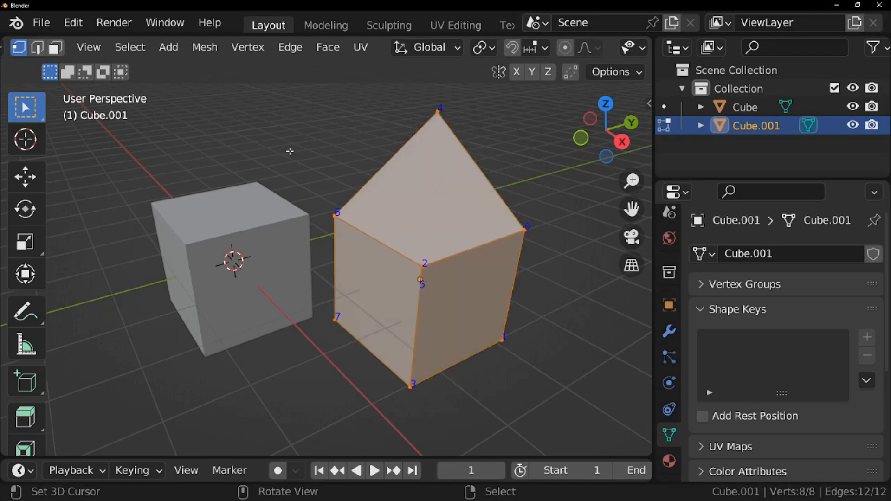
pyautogui.click(205, 47)
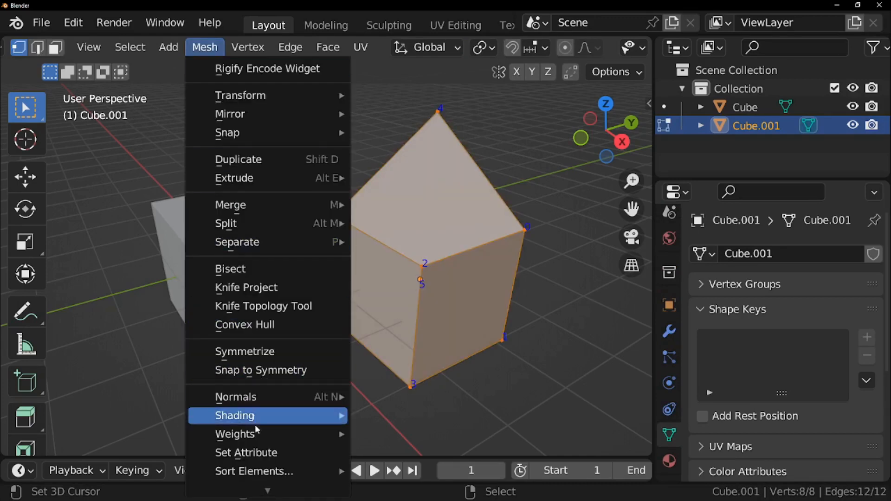
pyautogui.moveTo(260, 472)
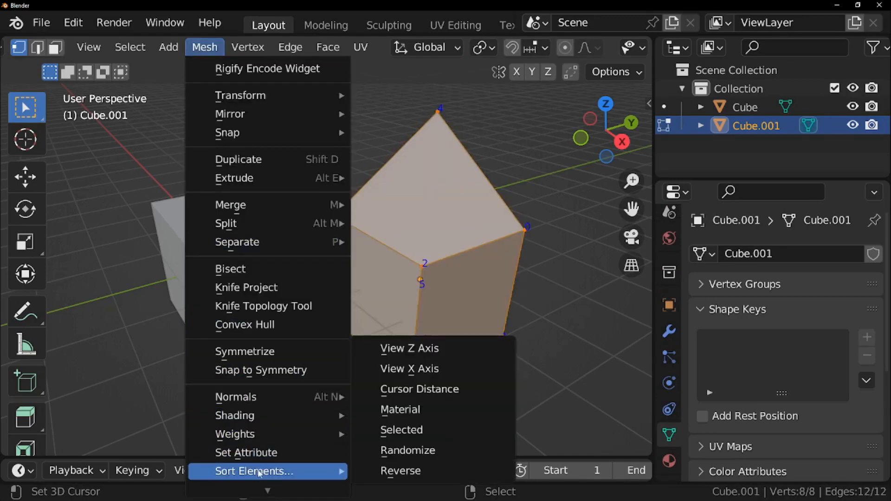
pyautogui.click(393, 452)
pyautogui.press('Tab')
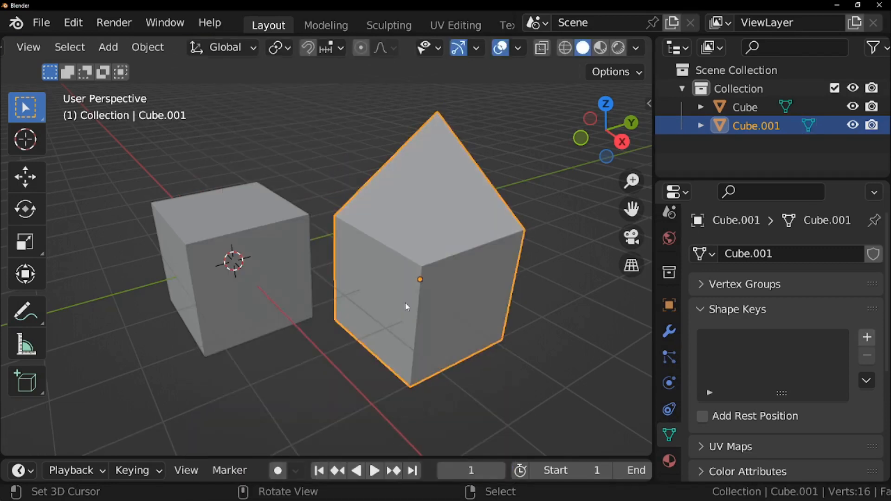
# Compare the vertex indices of both cubes in Edit Mode with all their geometry selected
pyautogui.keyDown('shift'); pyautogui.click(285, 280); pyautogui.keyUp('shift')
pyautogui.press('Tab')
pyautogui.press('a')
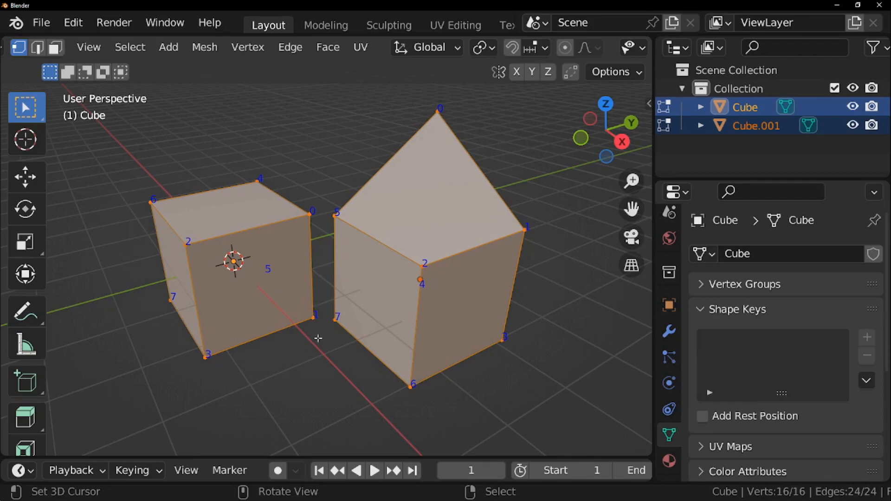
pyautogui.press('Tab')
# Select the deformed cube and the original as active, and apply Join as Shapes again
pyautogui.click(389, 299)
pyautogui.keyDown('shift'); pyautogui.click(292, 285); pyautogui.keyUp('shift')
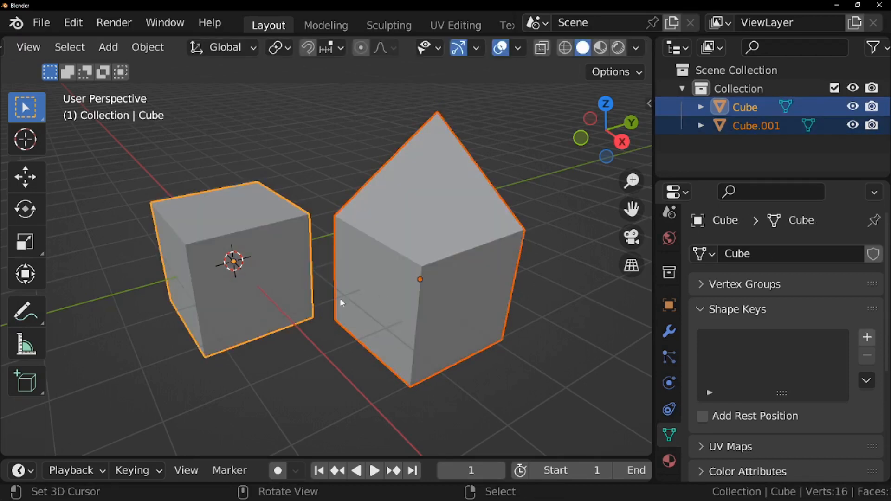
pyautogui.click(866, 381)
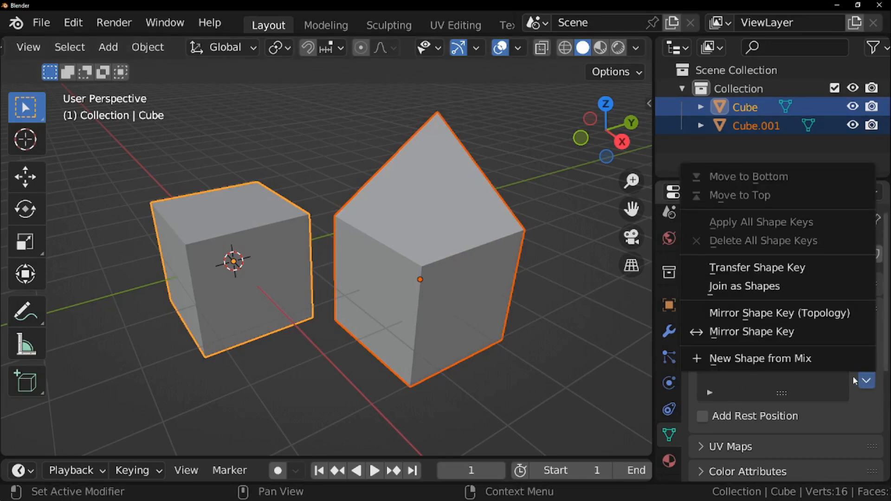
pyautogui.click(778, 290)
# Try the new Cube.001 shape key's value on the original cube, and delete the Cube.001 and Basis keys
pyautogui.moveTo(813, 361)
pyautogui.mouseDown()
pyautogui.moveTo(882, 360)
pyautogui.moveTo(817, 361)
pyautogui.mouseUp()
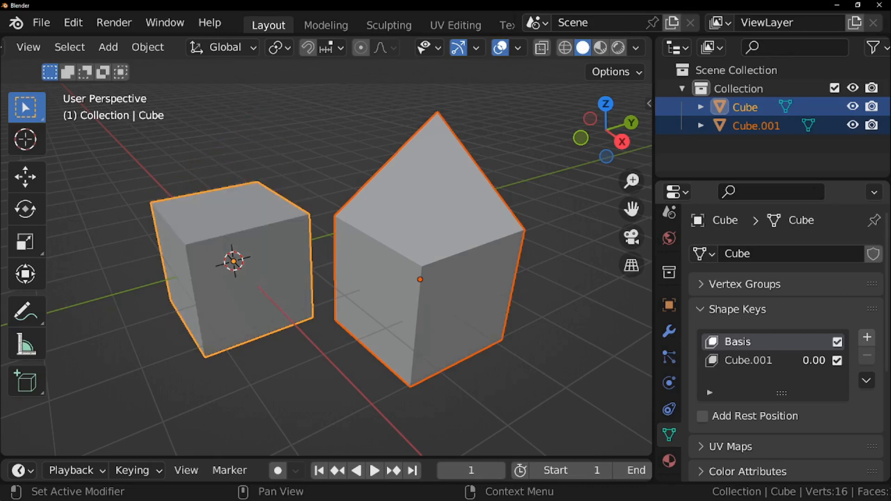
pyautogui.click(845, 359)
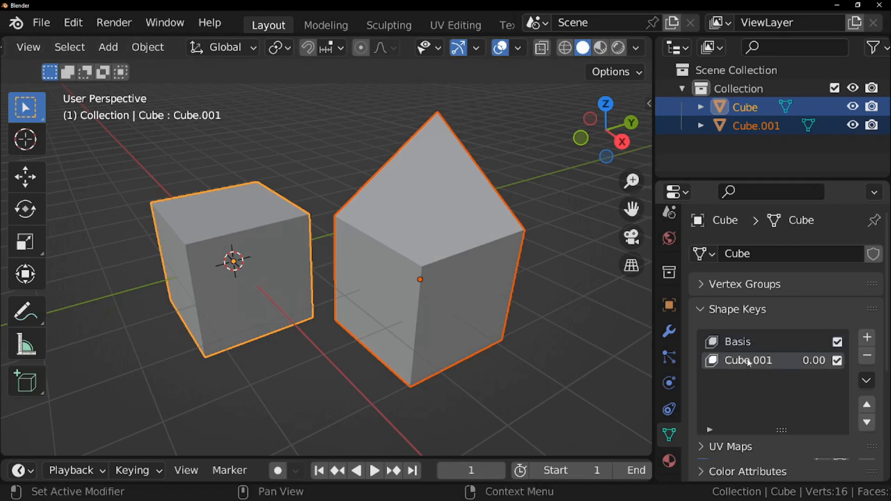
pyautogui.click(866, 355)
pyautogui.click(866, 356)
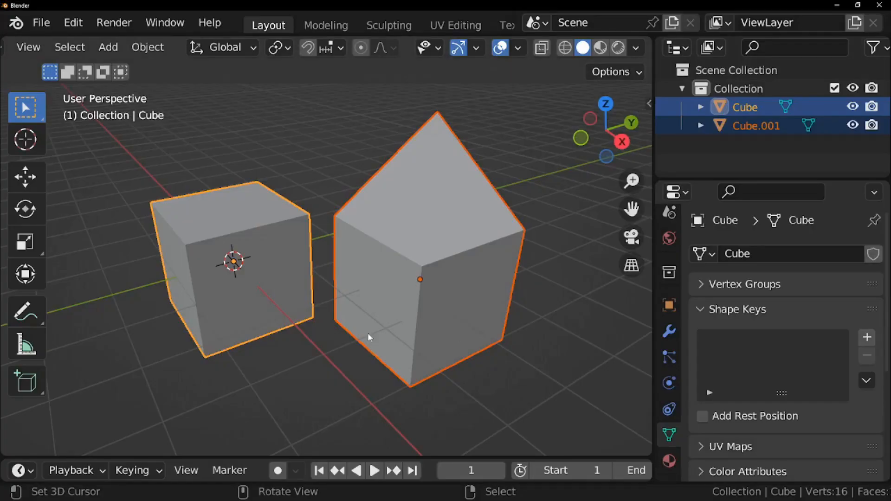
# Install the add-on from join_as_shapes_by_topology.py, enable Mesh: Join as Shapes by Topology, and close the preferences
pyautogui.click(75, 23)
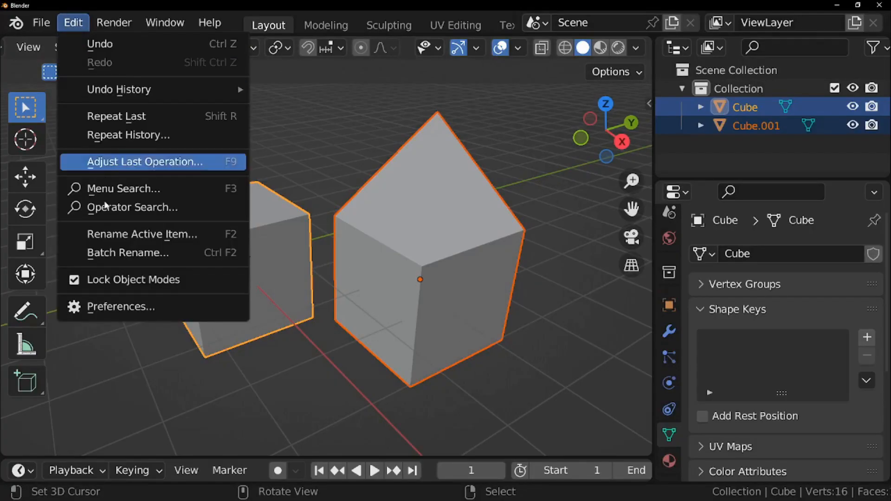
pyautogui.click(118, 306)
pyautogui.click(64, 190)
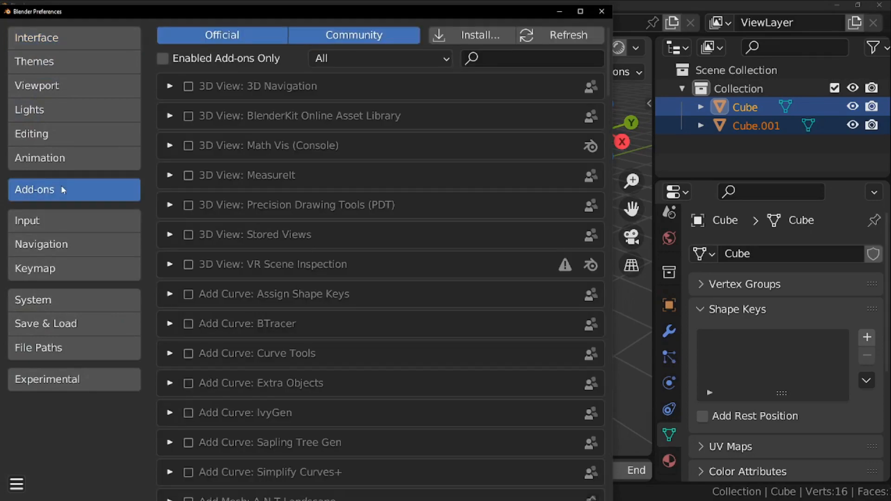
pyautogui.click(476, 40)
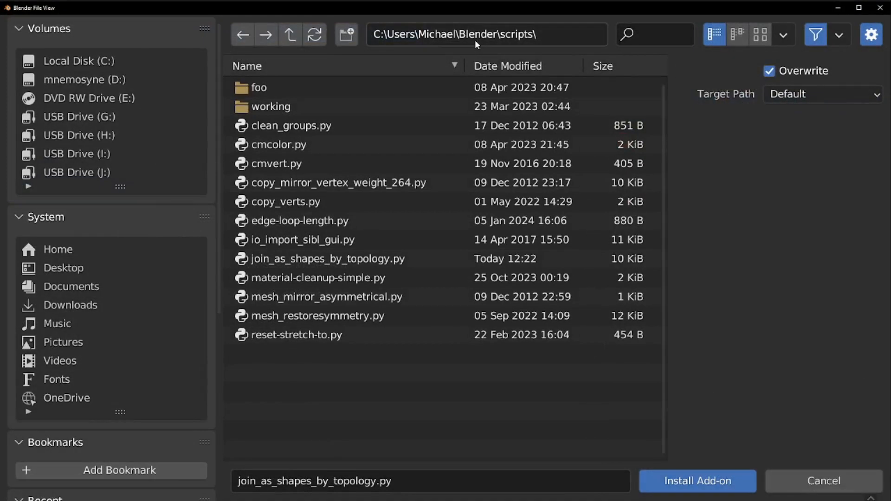
pyautogui.doubleClick(297, 259)
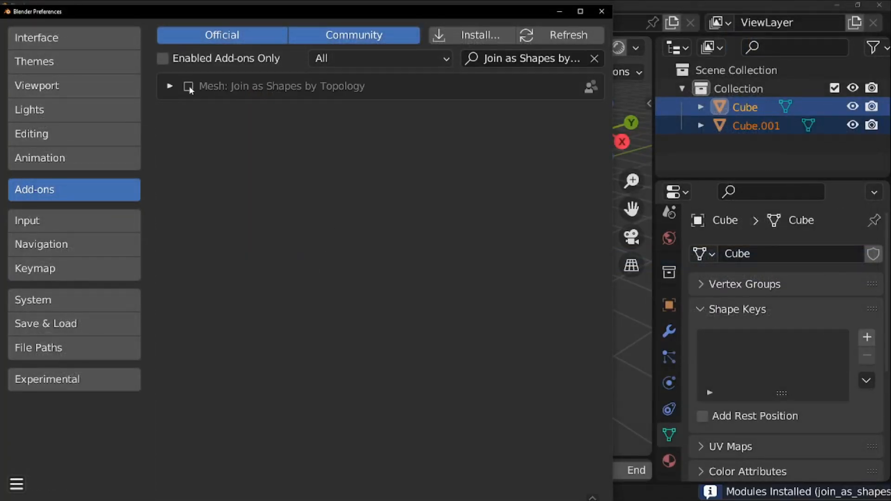
pyautogui.click(189, 88)
pyautogui.click(601, 11)
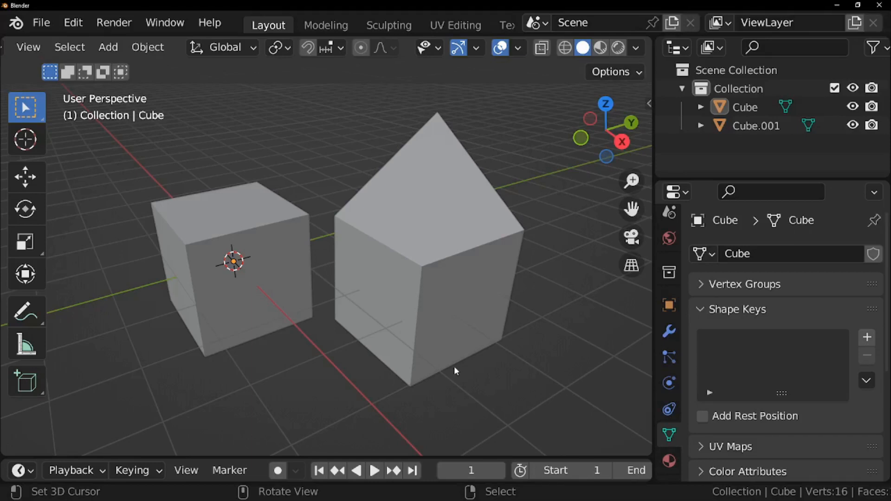
# Enter Edit Mode on both cubes with the original active, and select the deformed cube's front, right and raised upper vertices in that order
pyautogui.click(370, 274)
pyautogui.keyDown('shift'); pyautogui.click(277, 256); pyautogui.keyUp('shift')
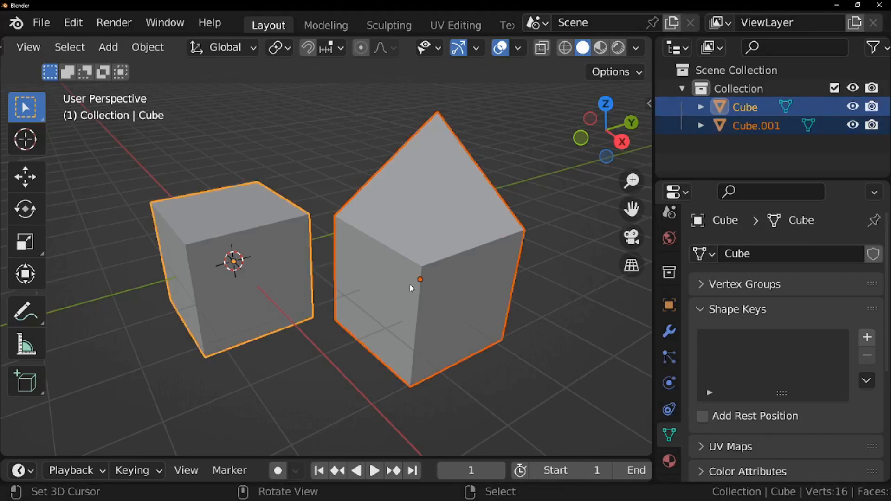
pyautogui.press('Tab')
pyautogui.click(422, 265)
pyautogui.keyDown('shift'); pyautogui.click(525, 230); pyautogui.keyUp('shift')
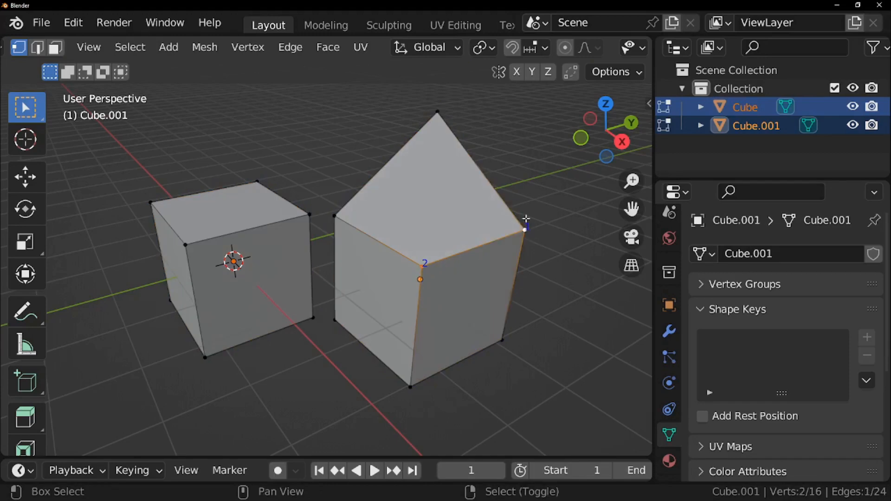
pyautogui.keyDown('shift'); pyautogui.click(438, 110); pyautogui.keyUp('shift')
# Add the original cube's corresponding front, right and rear upper vertices to the selection in the same order
pyautogui.keyDown('shift'); pyautogui.click(185, 244); pyautogui.keyUp('shift')
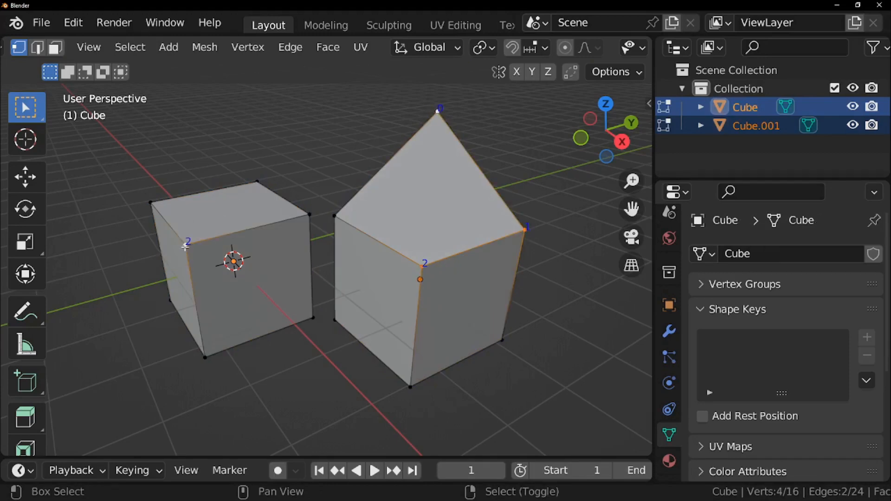
pyautogui.keyDown('shift'); pyautogui.click(307, 214); pyautogui.keyUp('shift')
pyautogui.keyDown('shift'); pyautogui.click(256, 180); pyautogui.keyUp('shift')
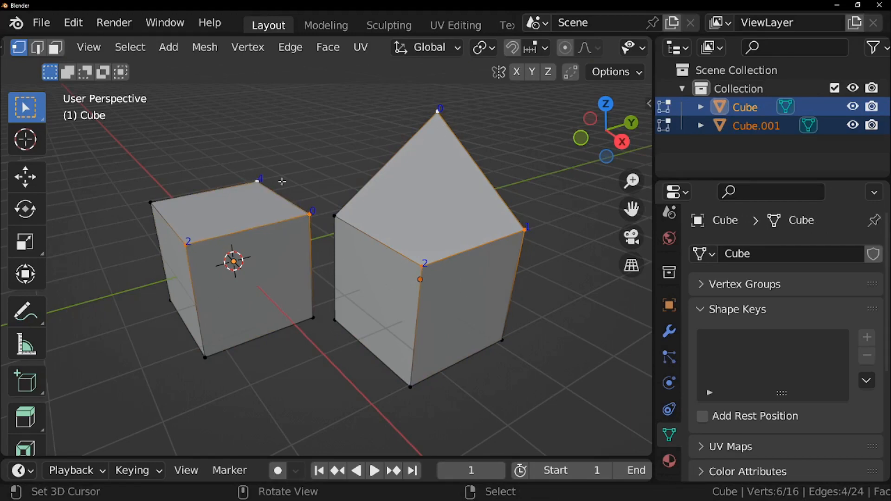
# Return to Object Mode, apply Join as Shapes by Topology, and test the Cube.001 shape key at 1.00 and back at 0.00
pyautogui.press('Tab')
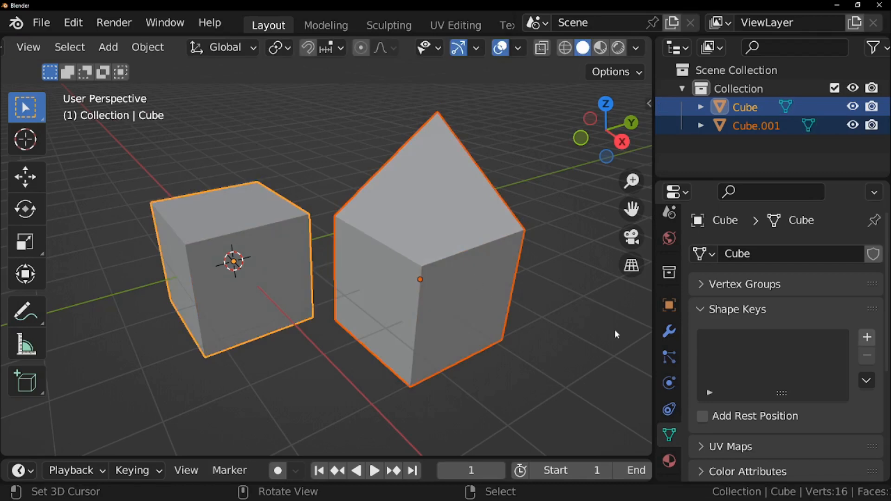
pyautogui.click(867, 380)
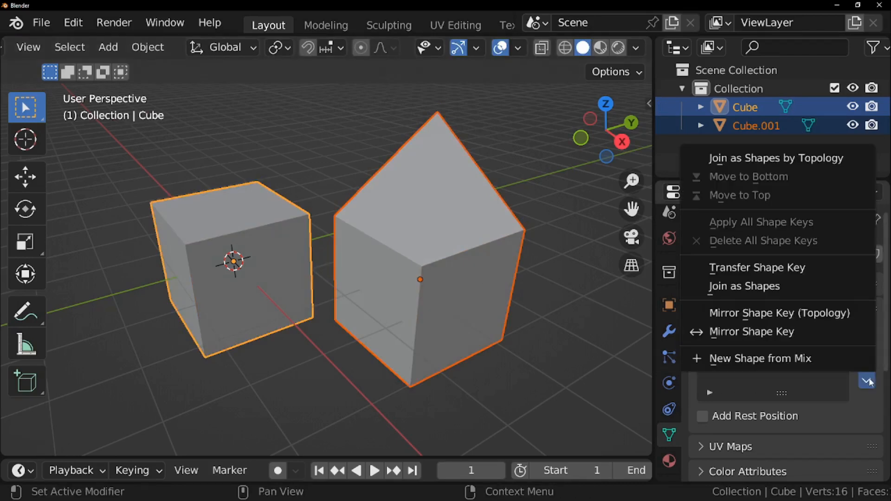
pyautogui.click(789, 158)
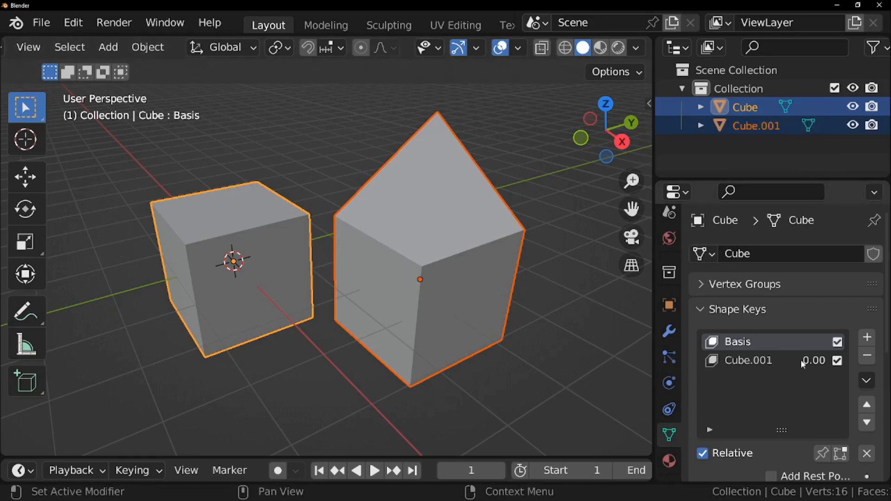
pyautogui.moveTo(788, 361); pyautogui.dragTo(826, 360)
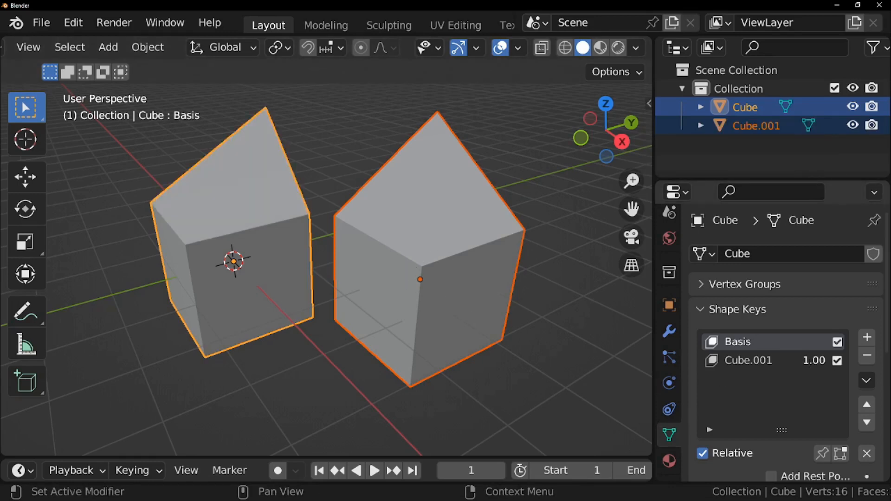
pyautogui.moveTo(814, 361); pyautogui.dragTo(767, 360)
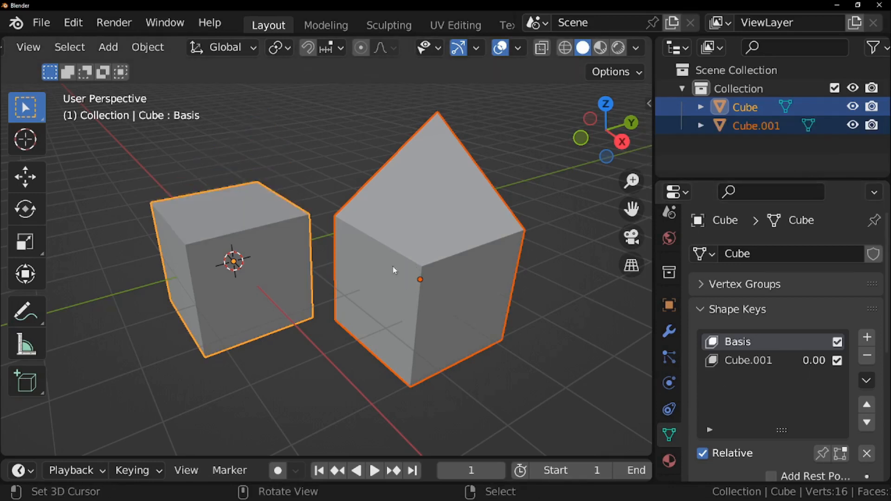
# Compare the vertex indices of both cubes in Edit Mode with everything selected, and return to Object Mode
pyautogui.press('Tab')
pyautogui.press('a')
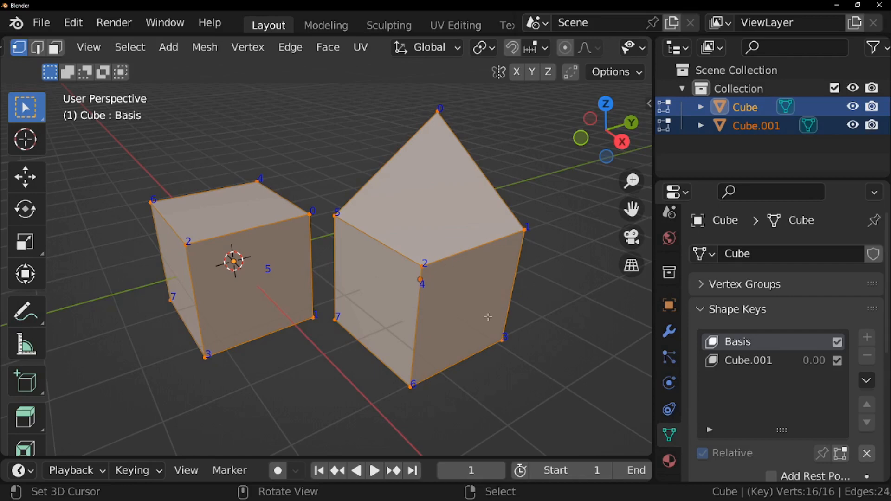
pyautogui.press('Tab')
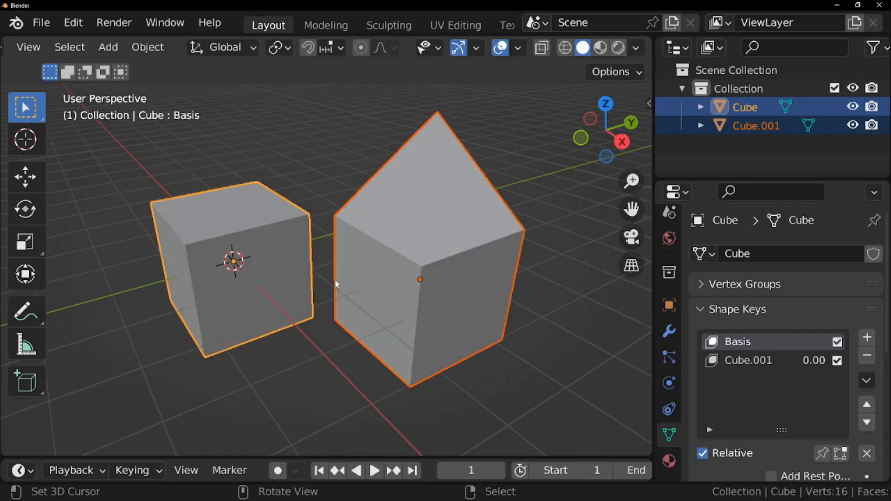
# Delete the deformed cube, and select the remaining original cube to try its Cube.001 shape key value
pyautogui.click(409, 294)
pyautogui.press('x')
pyautogui.click(406, 292)
pyautogui.press('Home')
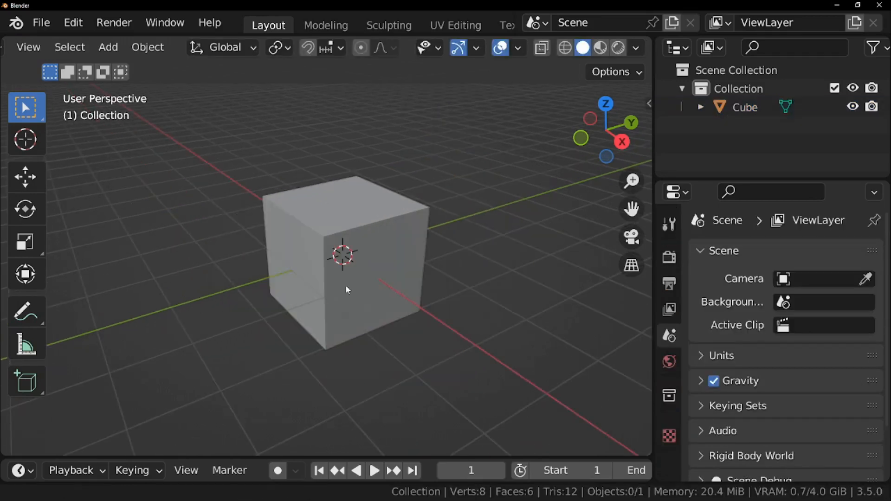
pyautogui.click(354, 294)
pyautogui.moveTo(806, 364)
pyautogui.mouseDown()
pyautogui.moveTo(836, 364)
pyautogui.moveTo(806, 364)
pyautogui.mouseUp()
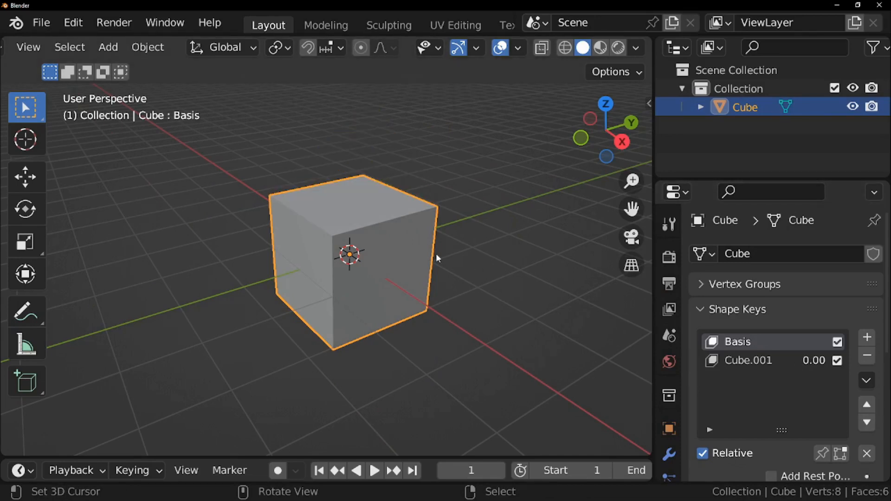